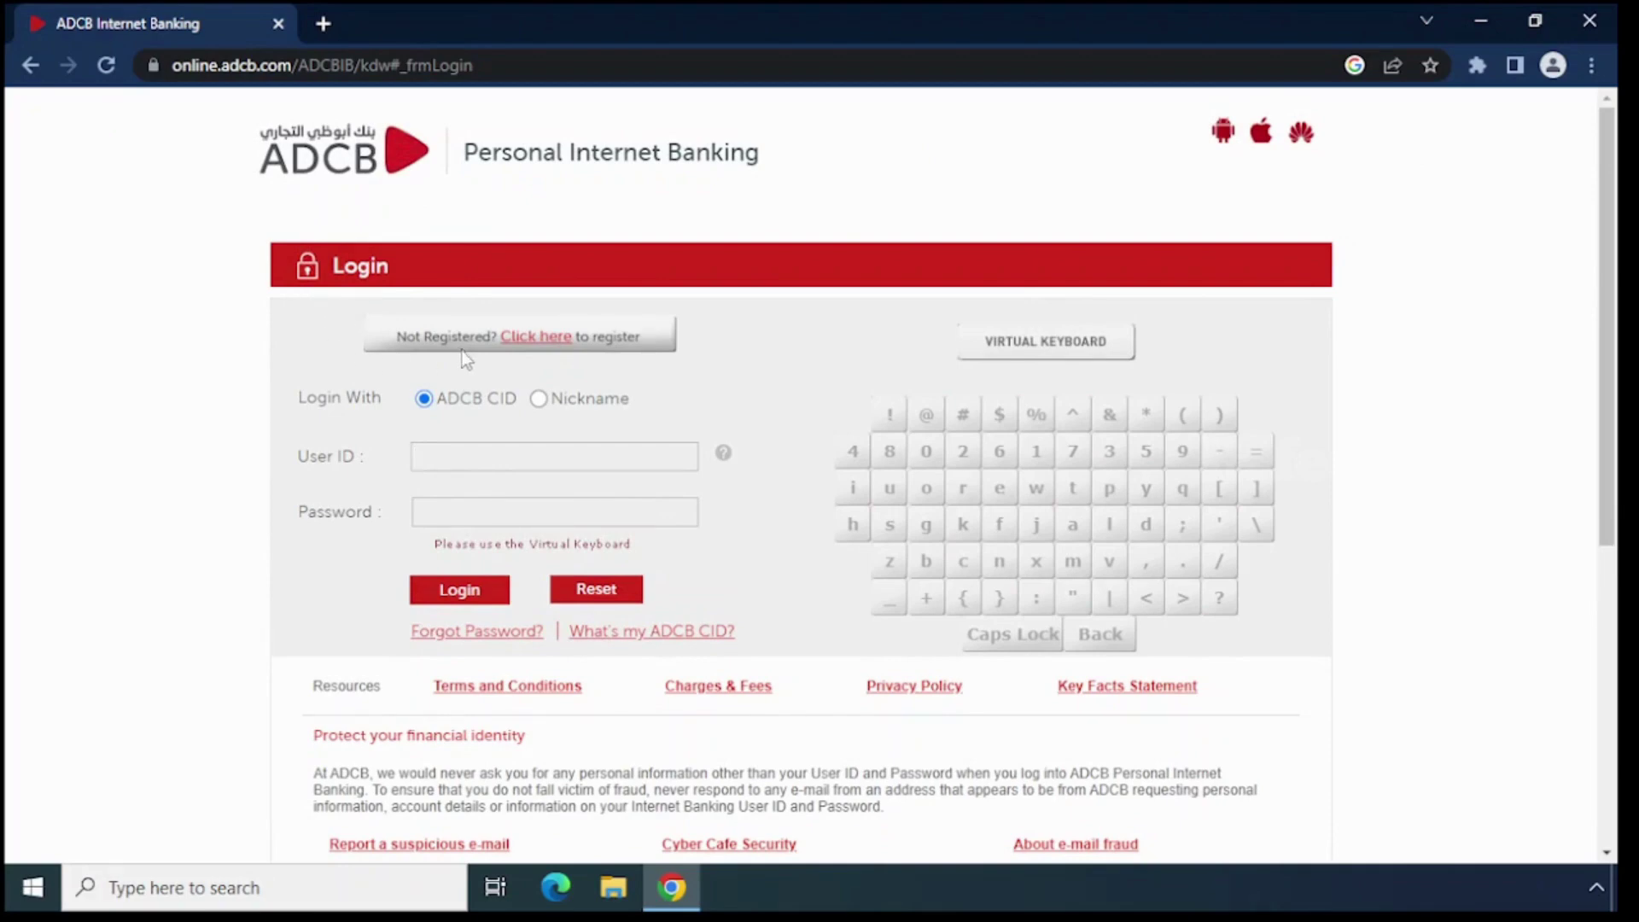
Start online registration and choose ADCB Debit Card as the card type
left_click(549, 338)
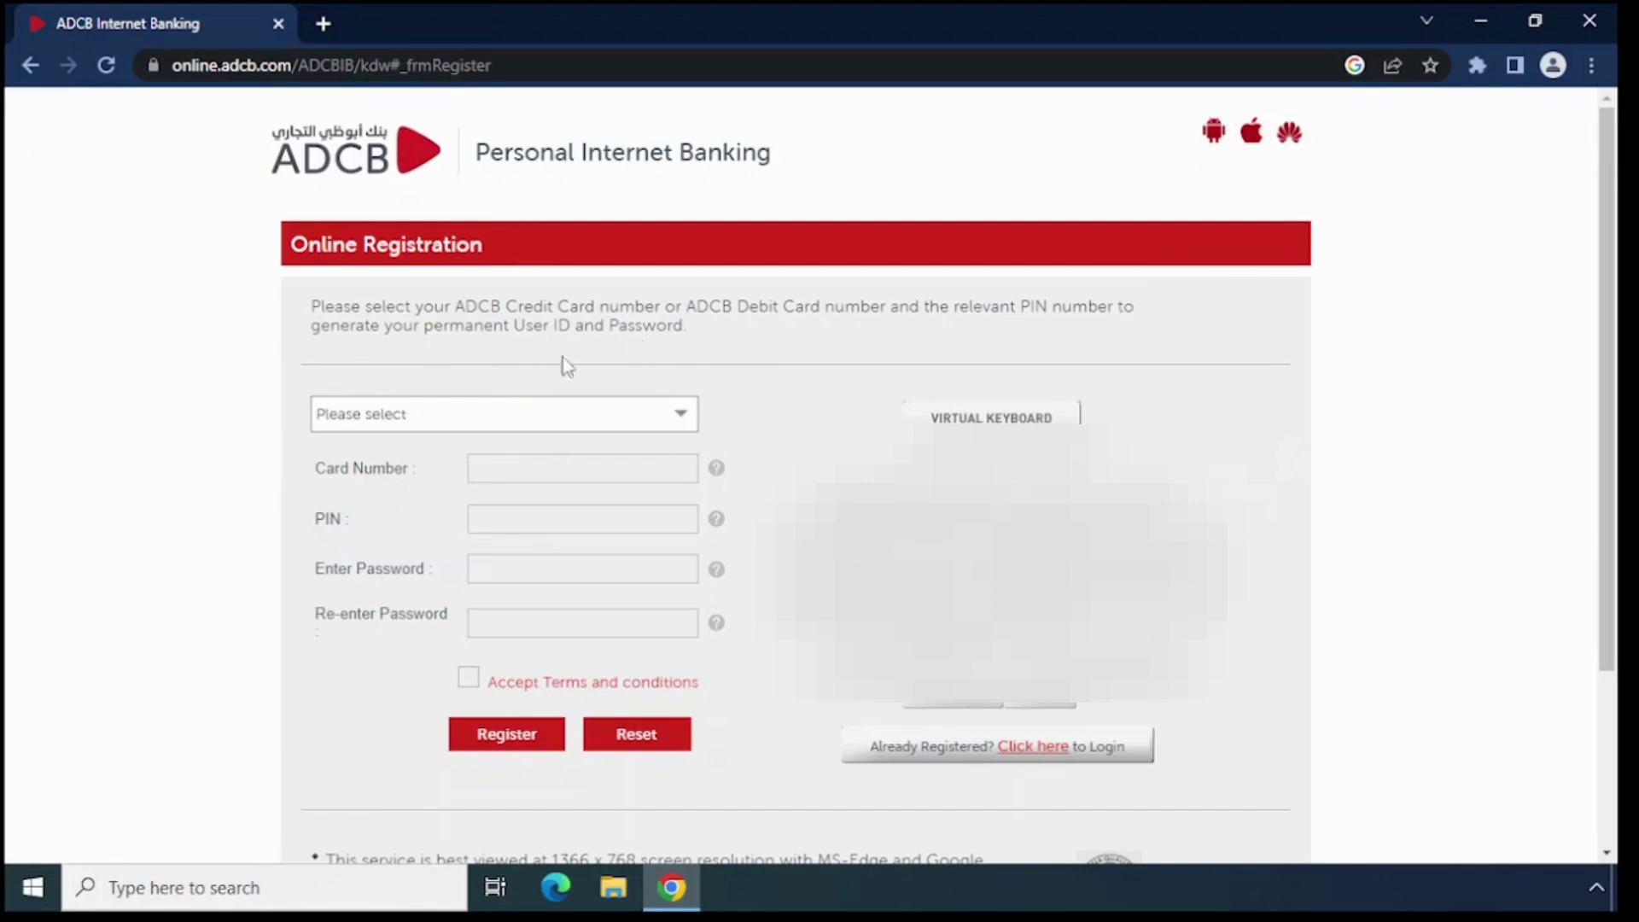
left_click(426, 423)
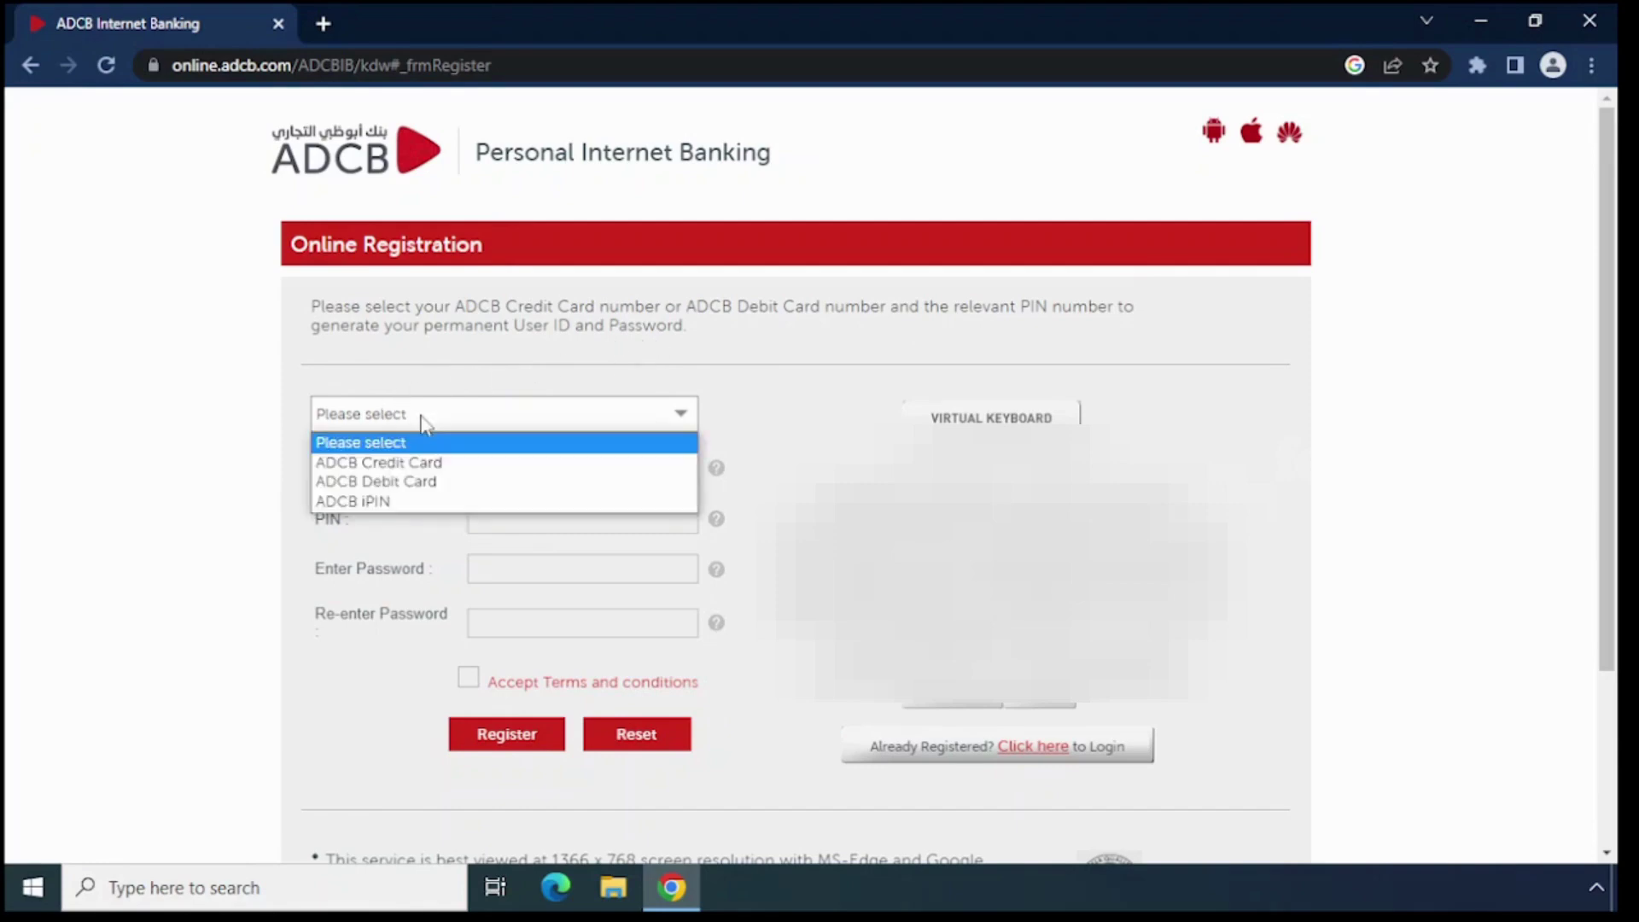
left_click(407, 483)
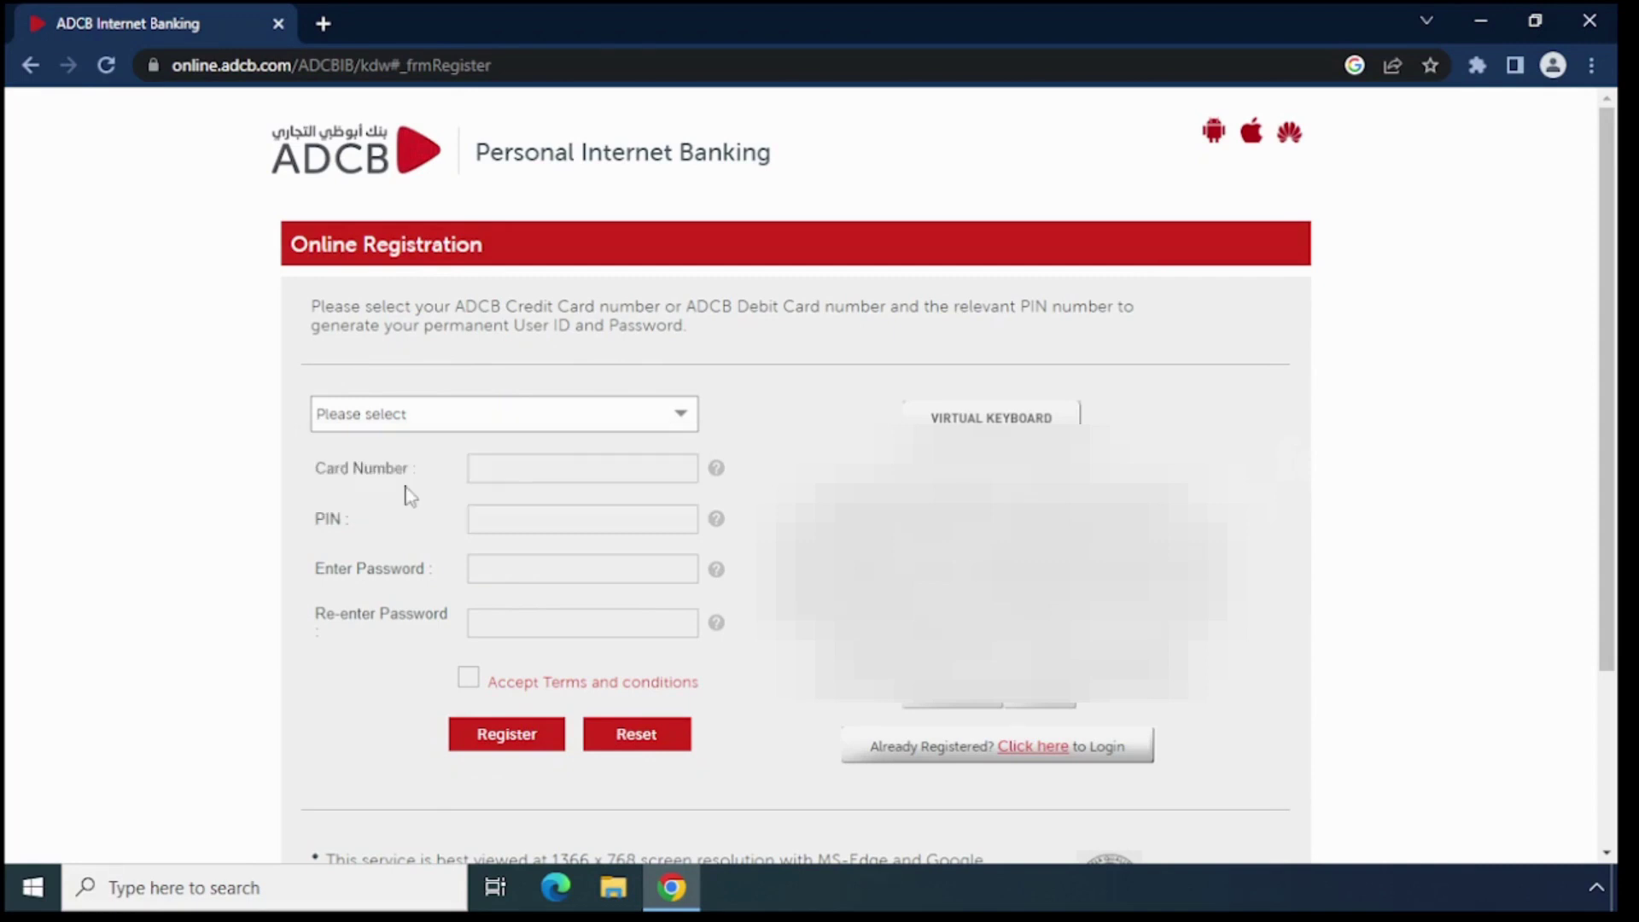
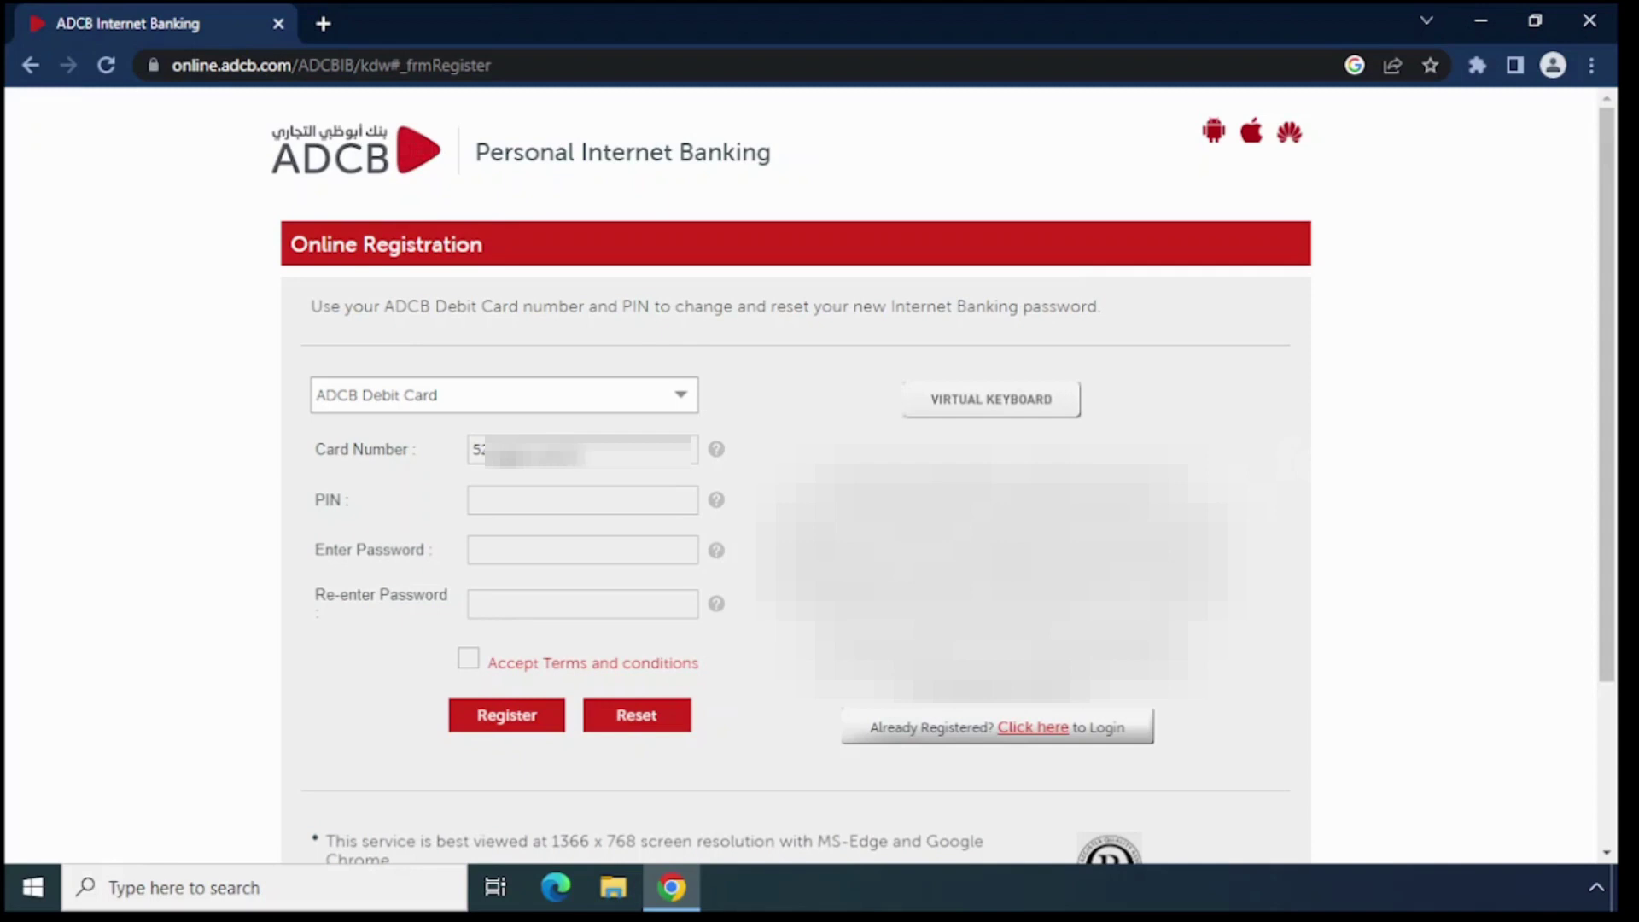
Type the debit card number, then enter the card PIN on the virtual keyboard
left_click(563, 500)
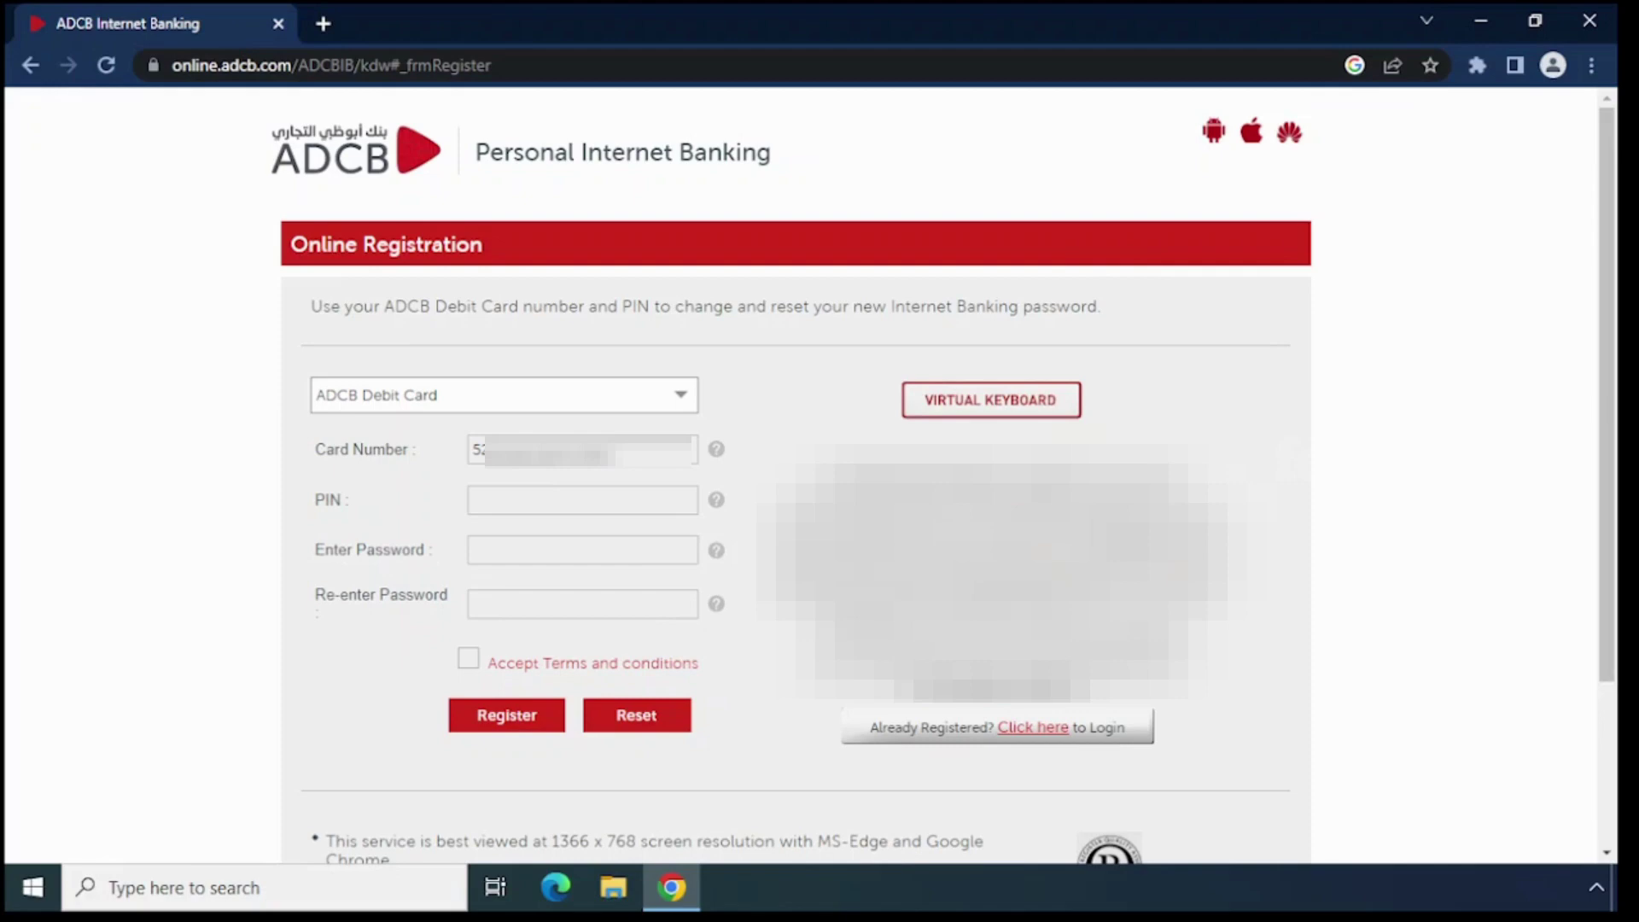
type("1")
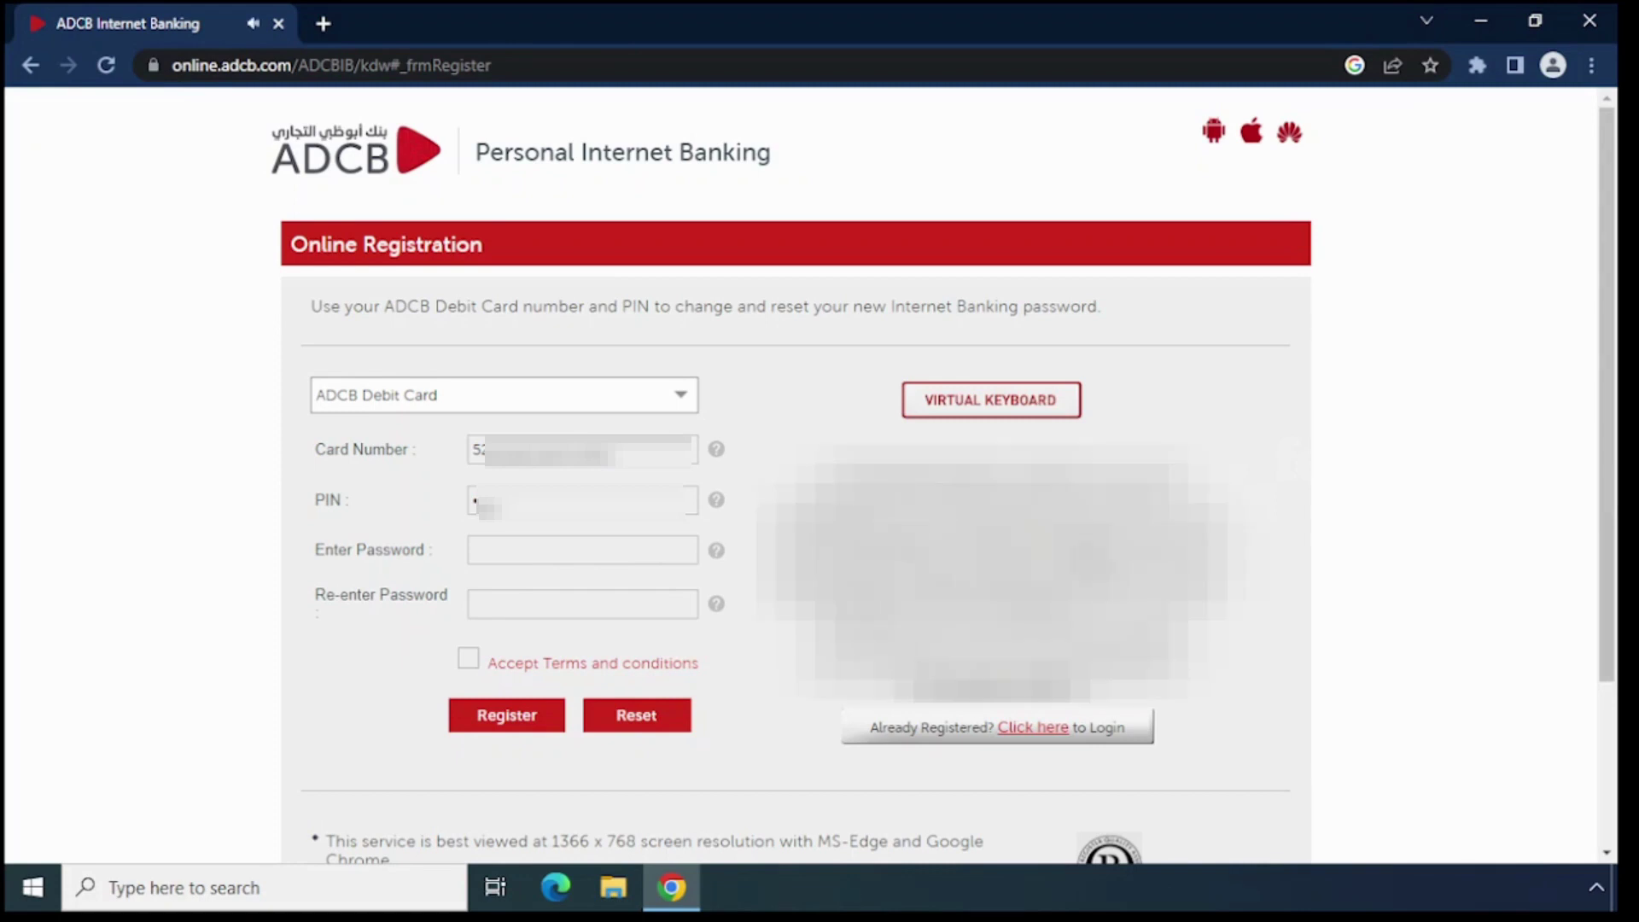
Enter and re-enter the new password, correcting a mistyped attempt, then tick Accept Terms and conditions
type("a")
type("a")
type("••")
key("BackSpace")
key("BackSpace")
key("BackSpace")
key("BackSpace")
key("BackSpace")
key("BackSpace")
key("BackSpace")
type("•••••")
type("aaaaaaaa")
left_click(469, 661)
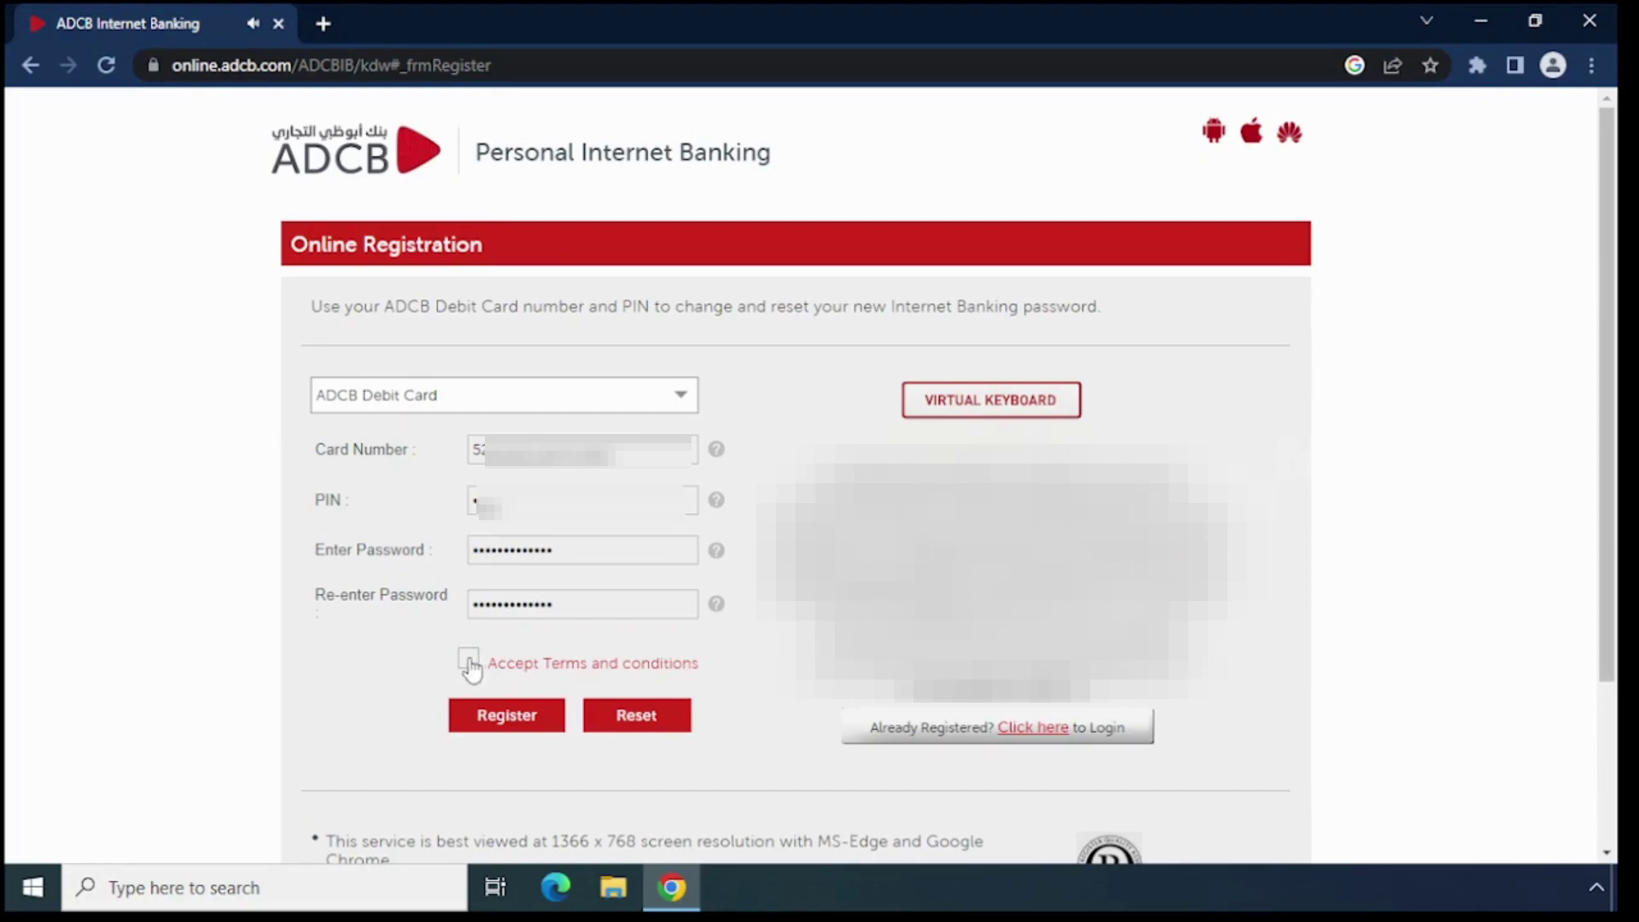
Register the form, then enter and submit the one-time password on Validate With OTP
left_click(501, 728)
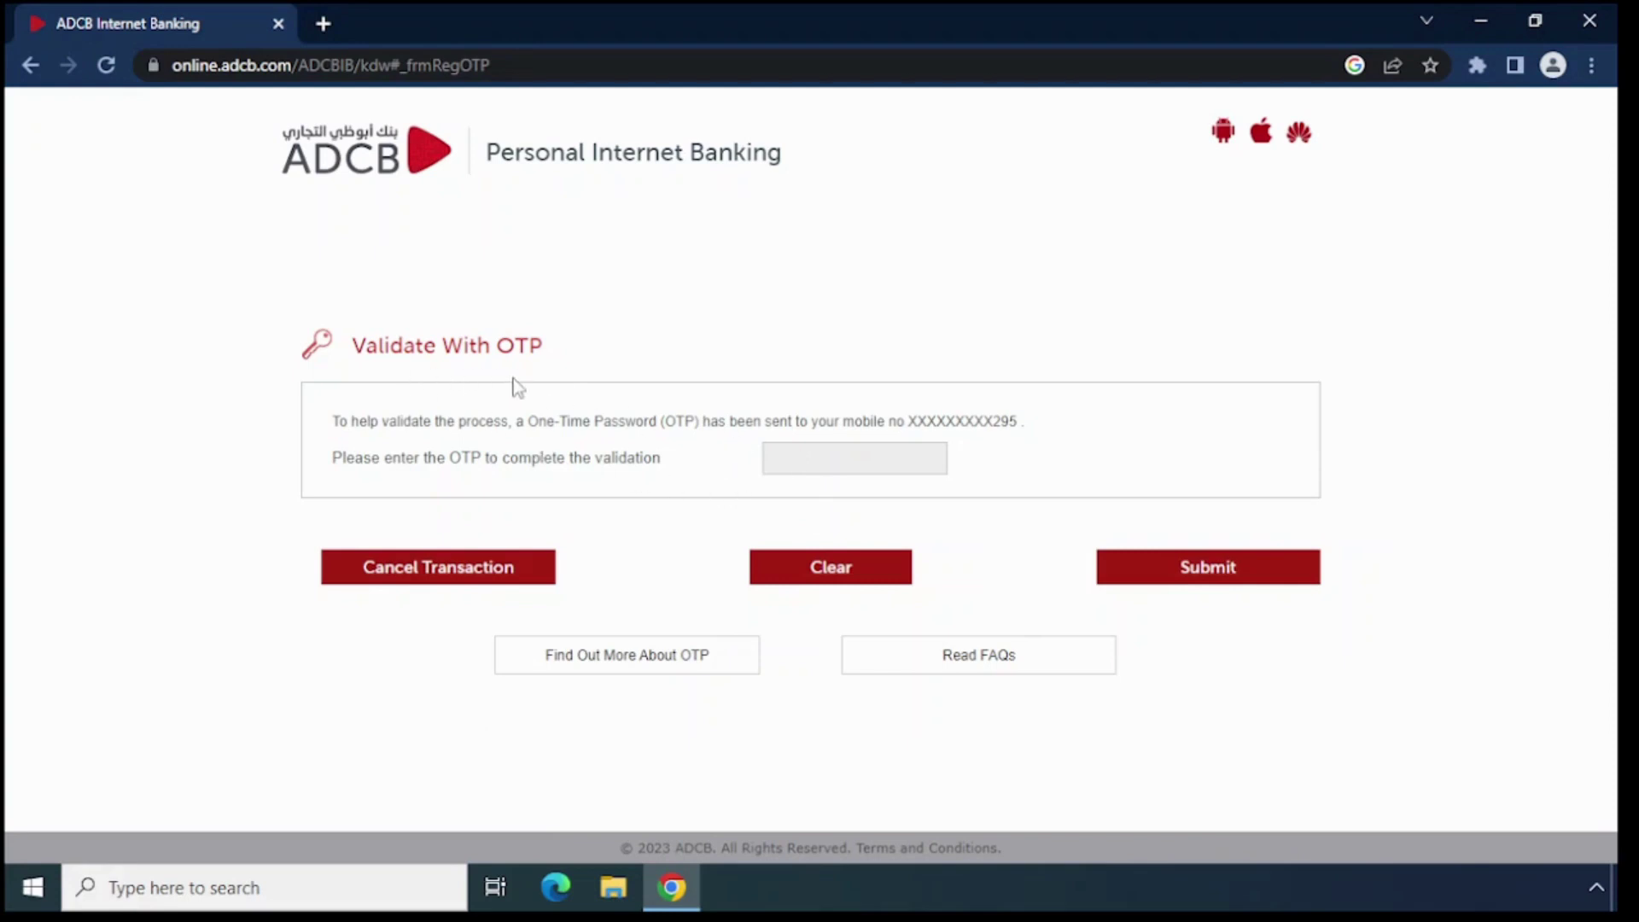
left_click(790, 459)
type("1111111")
left_click(1165, 580)
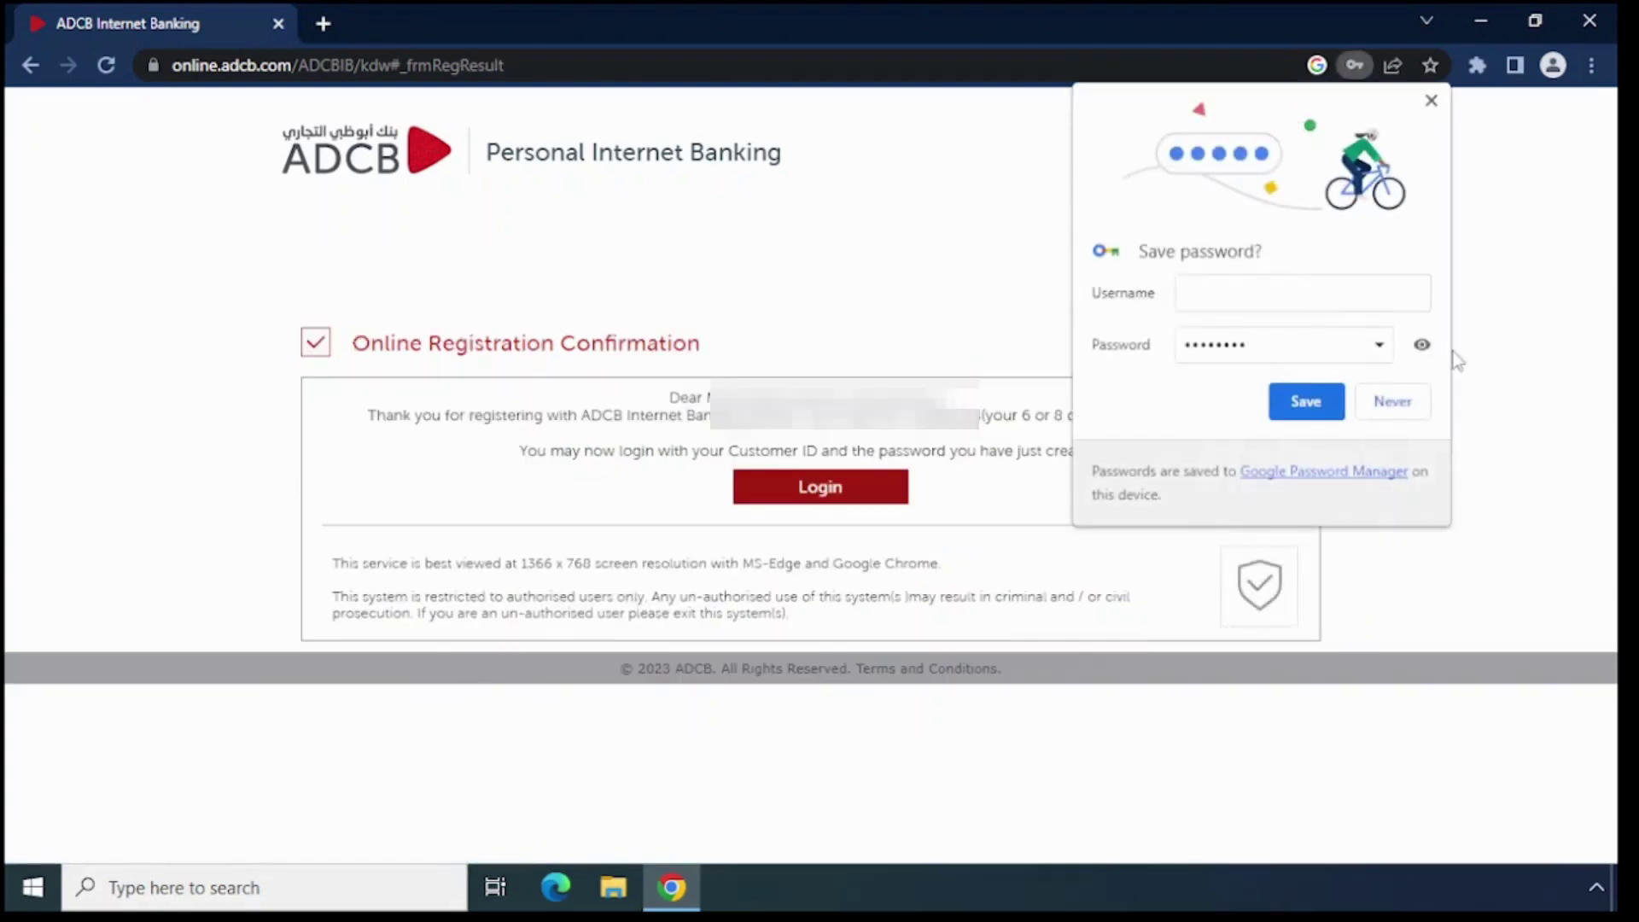
Dismiss Chrome's Save password bubble and go to Login from the confirmation page
left_click(1431, 101)
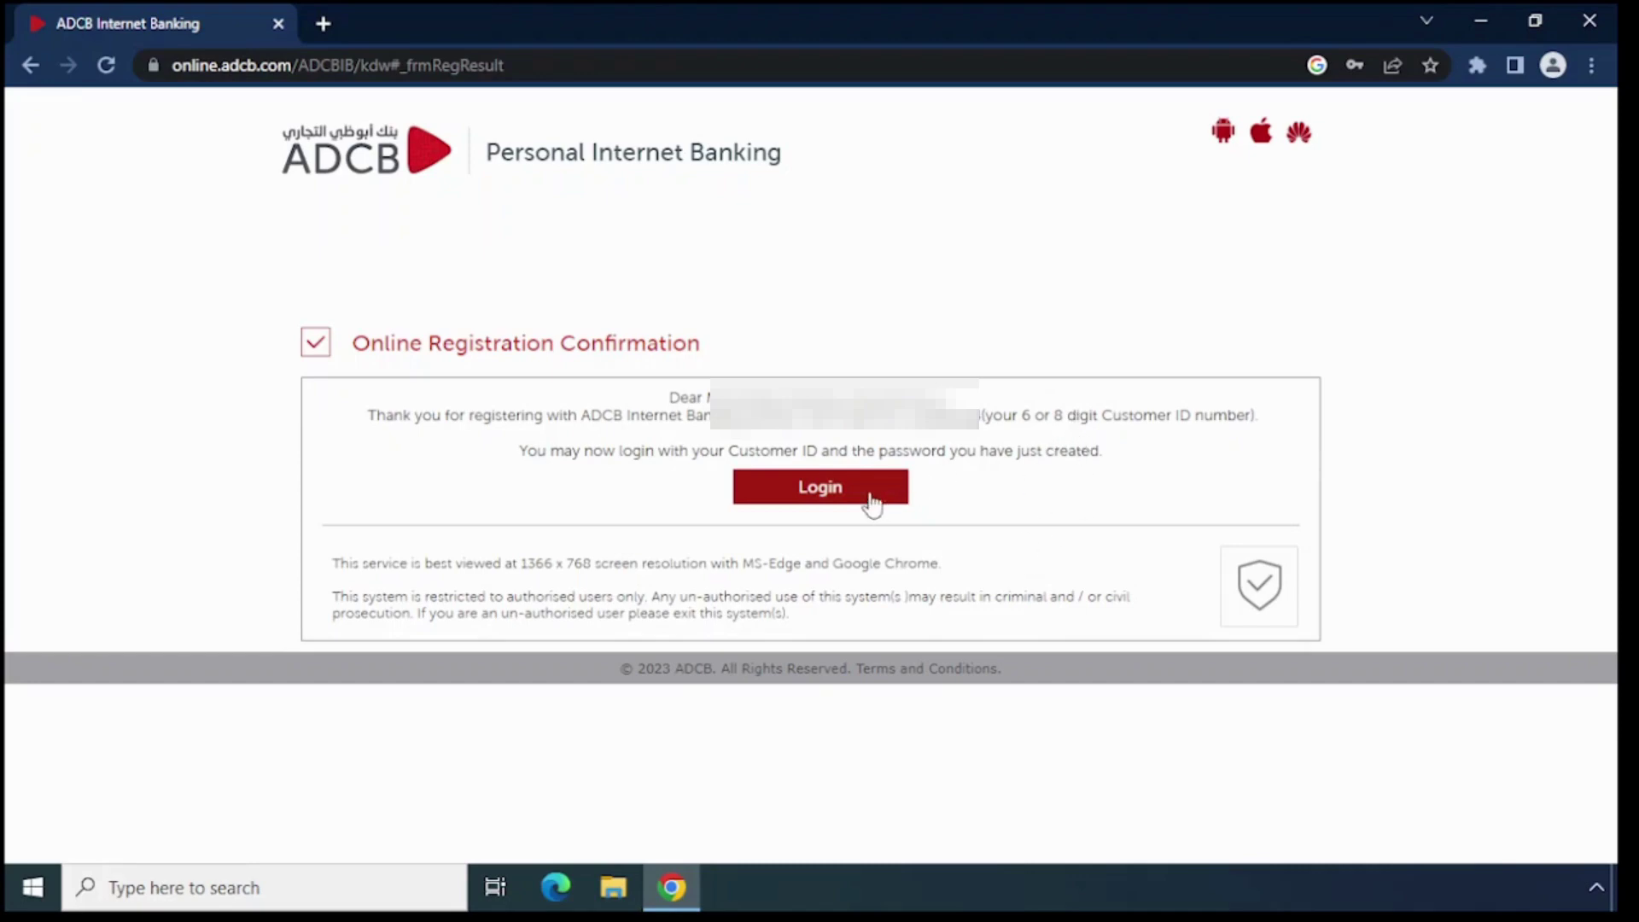
left_click(839, 493)
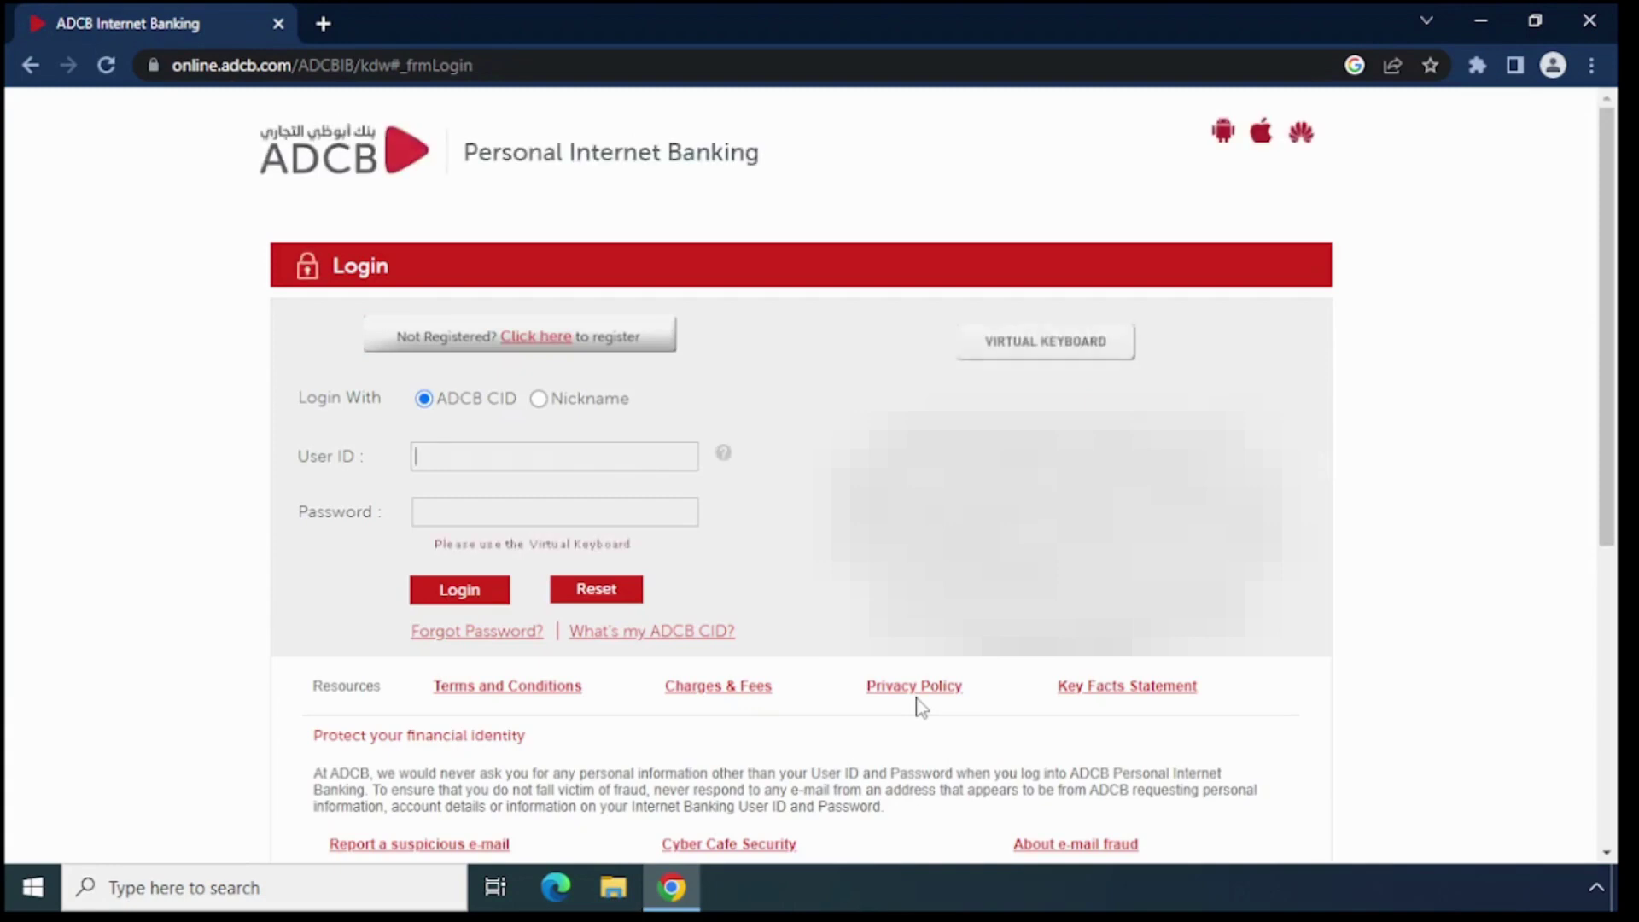
Sign in with the customer ID as User ID and the new password
left_click(564, 452)
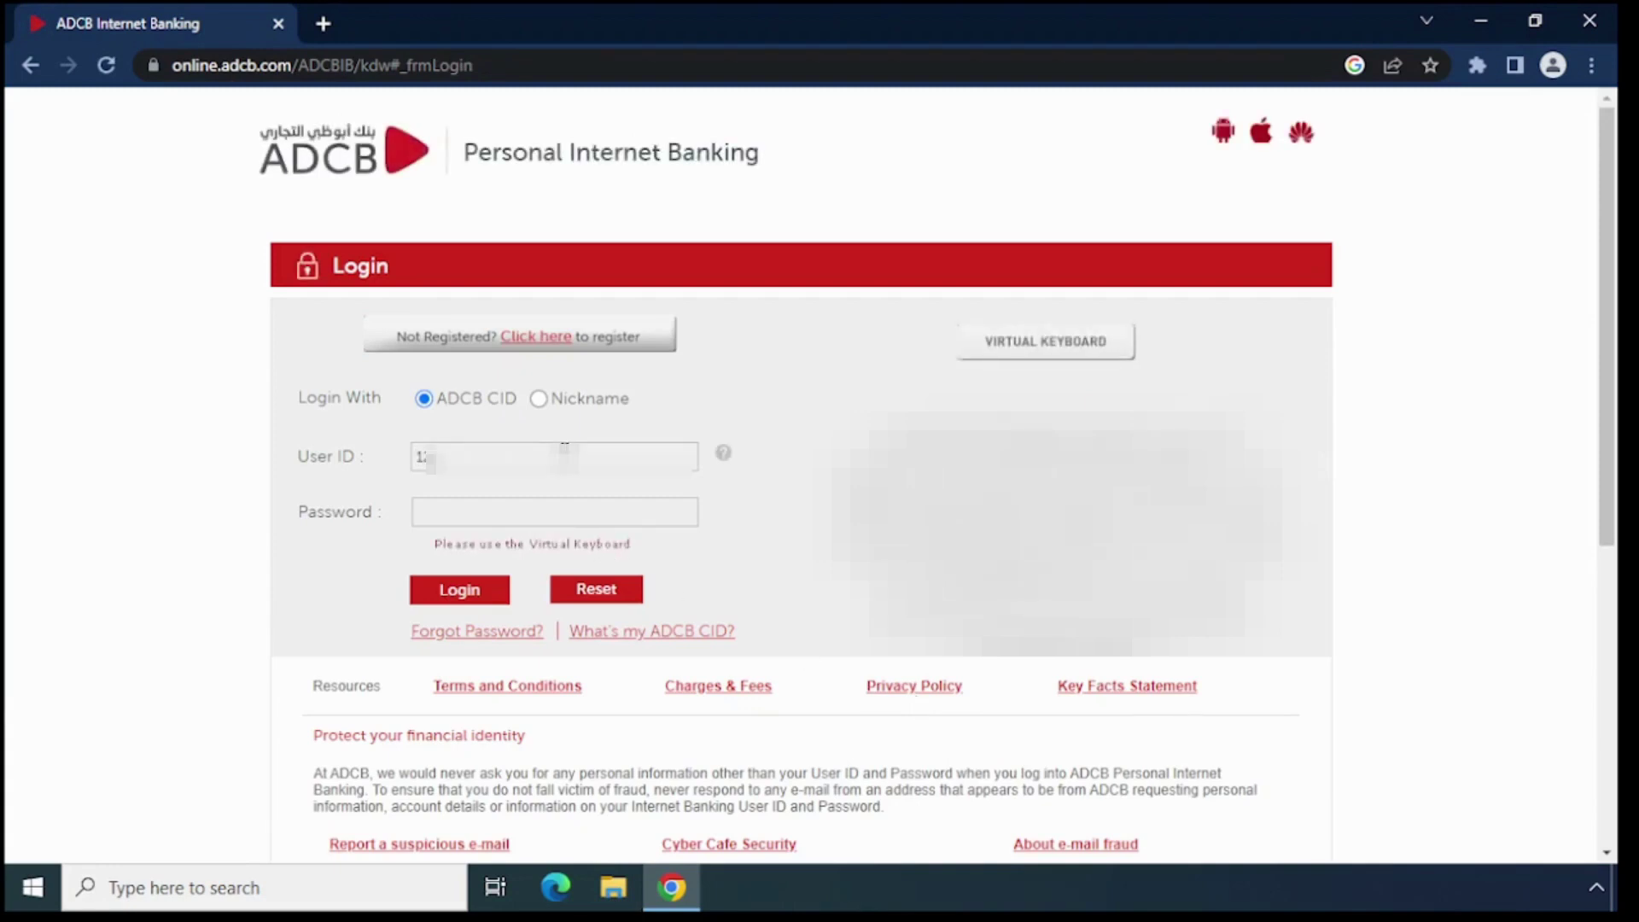
type("3")
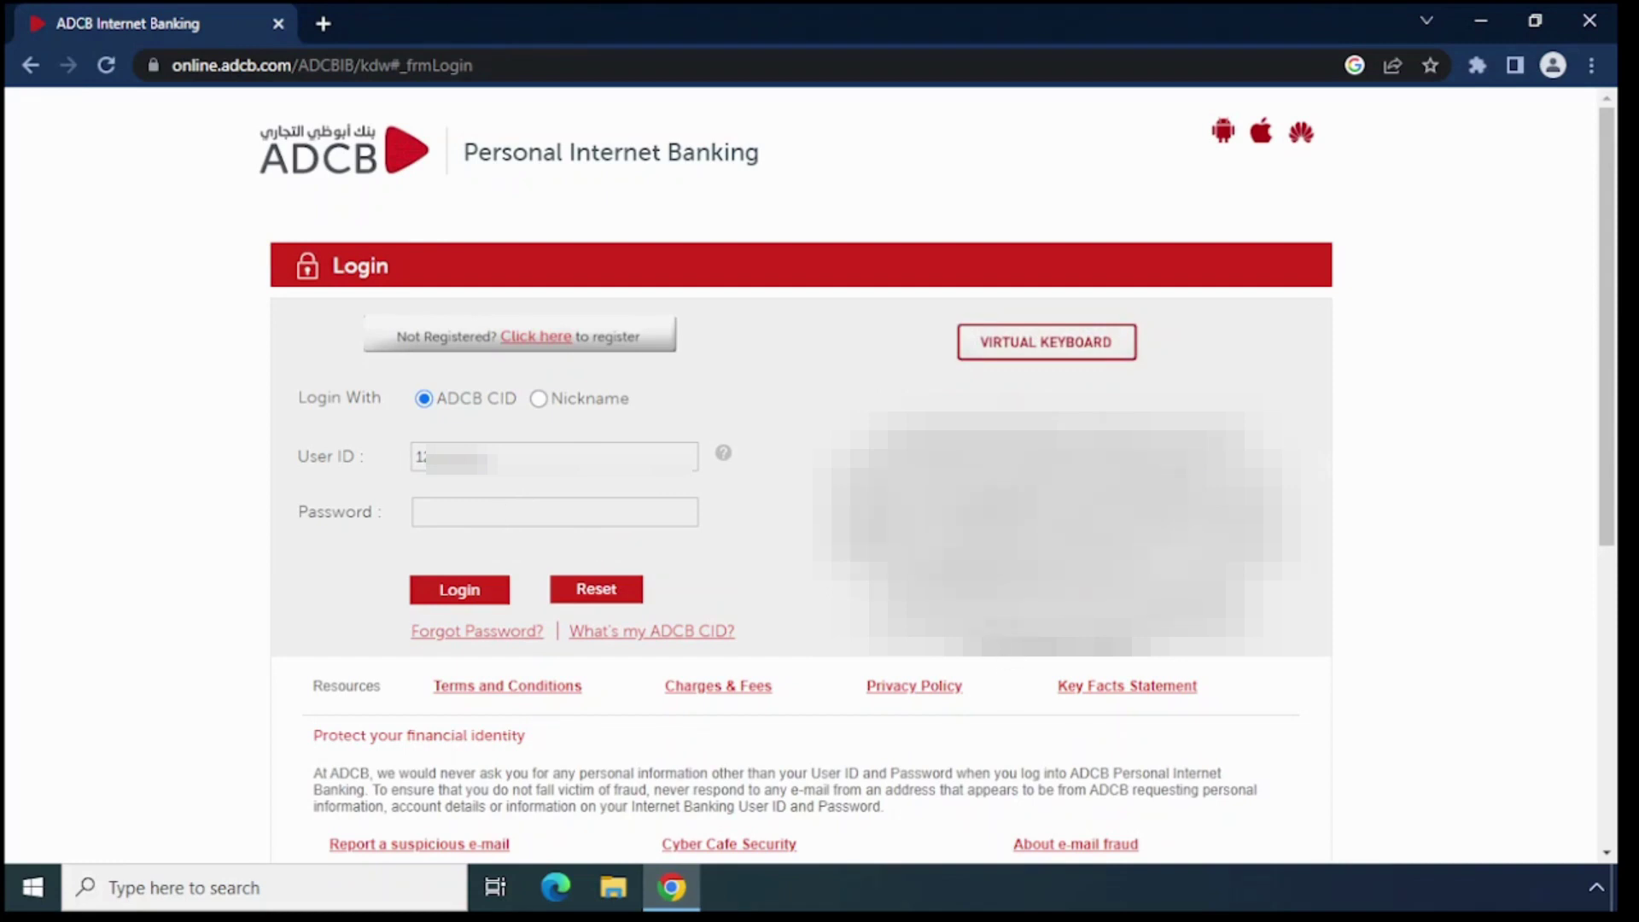
type("••")
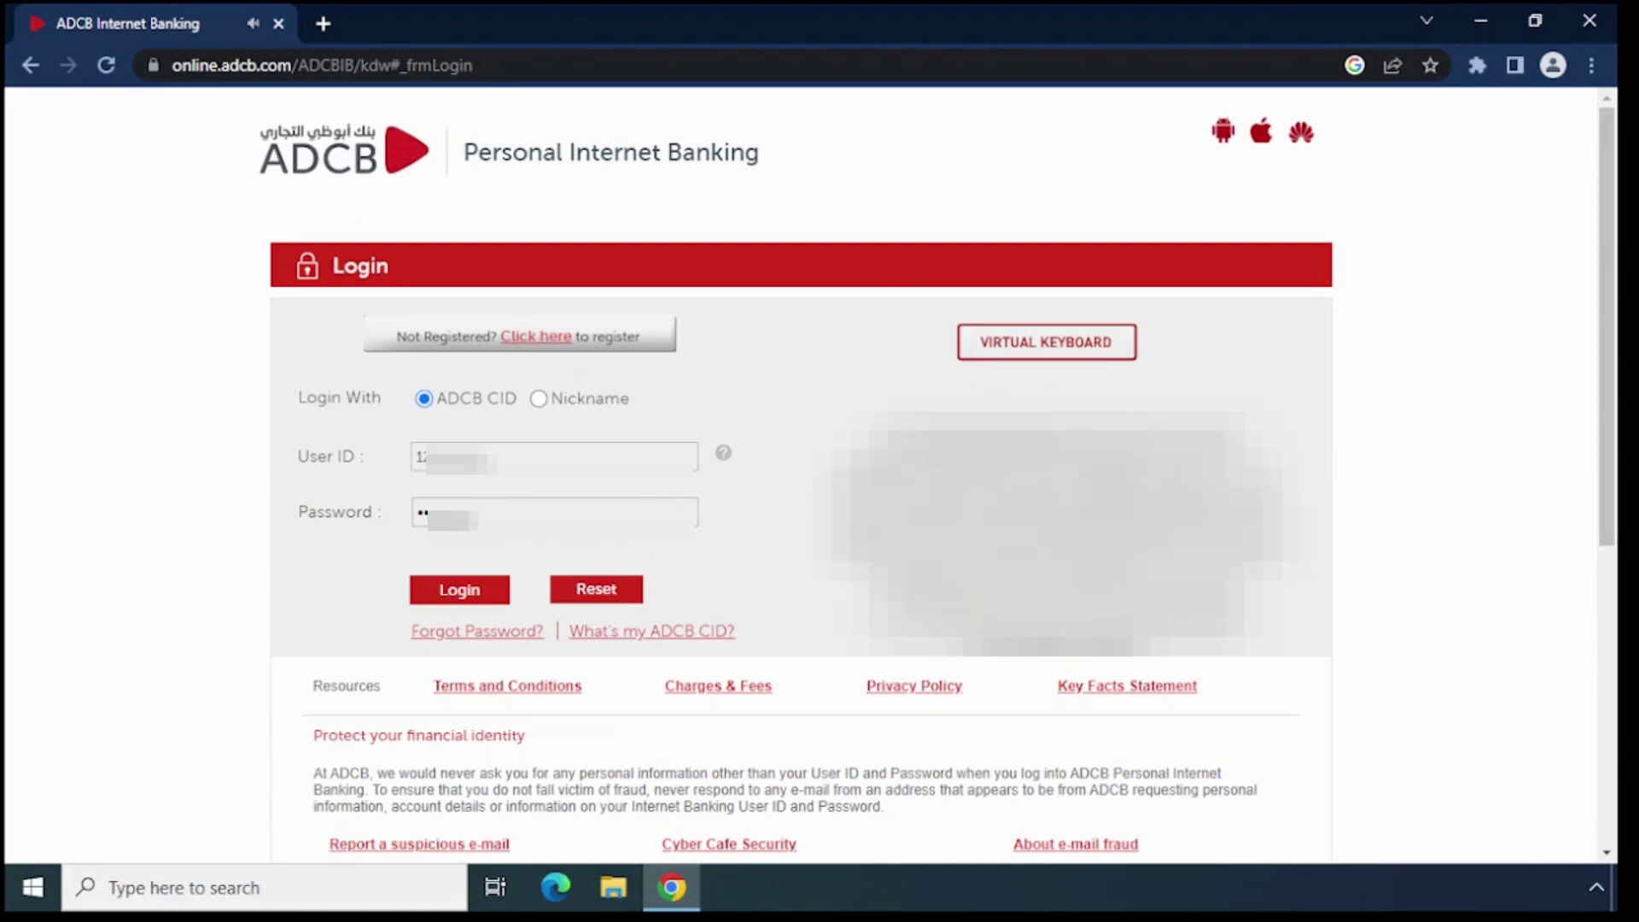
left_click(450, 593)
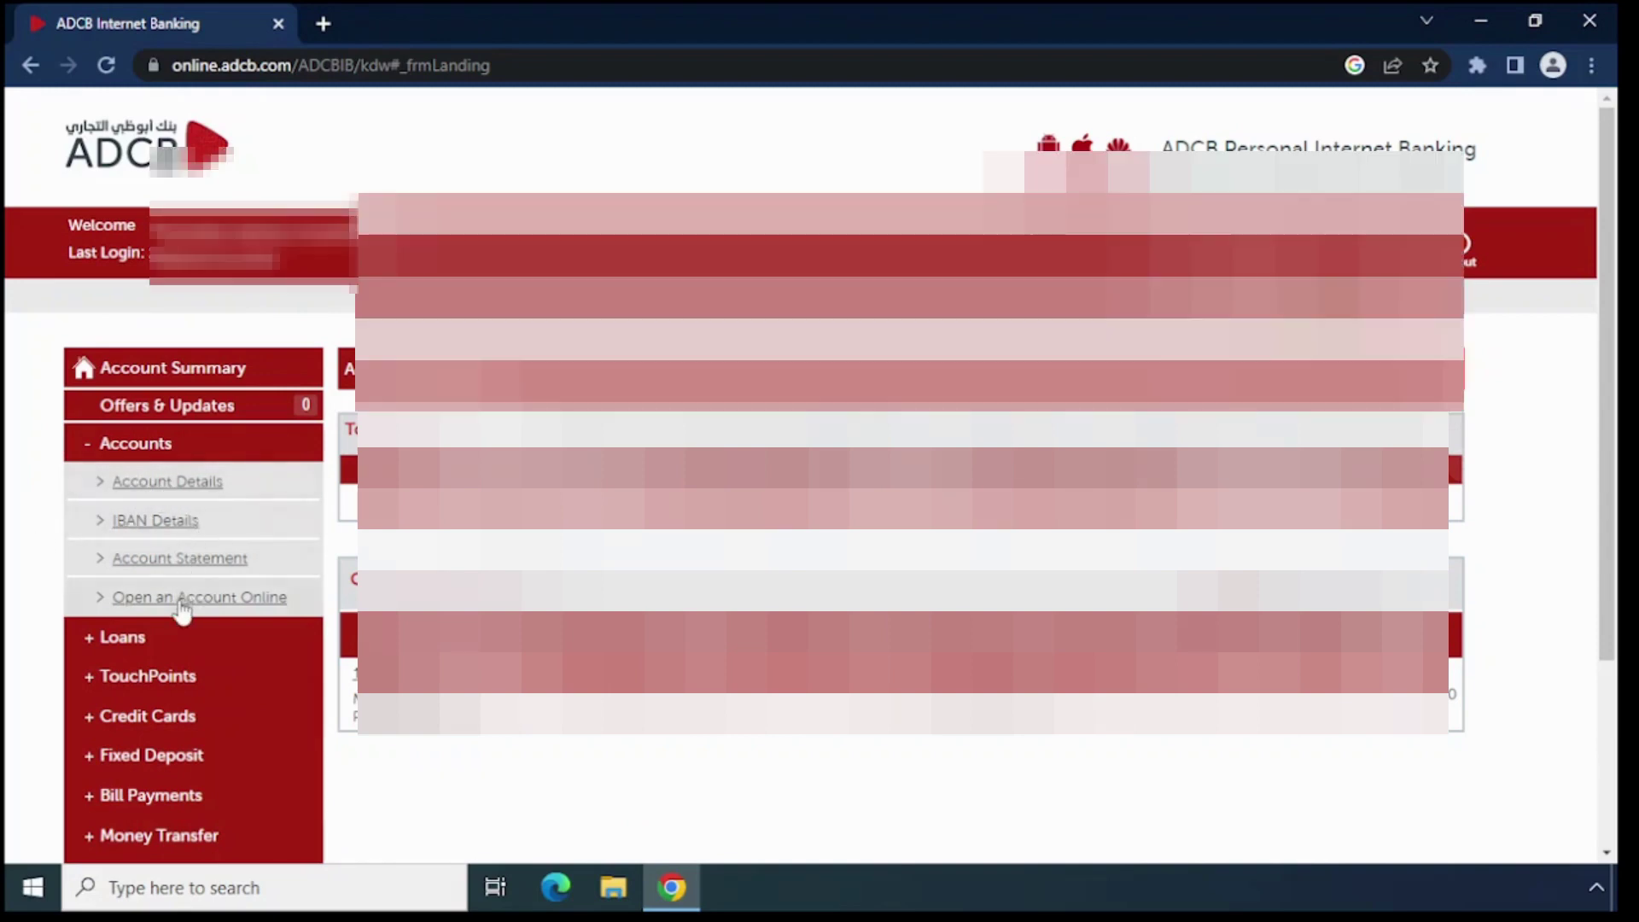
Scroll down and back up through the Account Summary dashboard
scroll(176, 607, "down", 3)
scroll(176, 614, "up", 3)
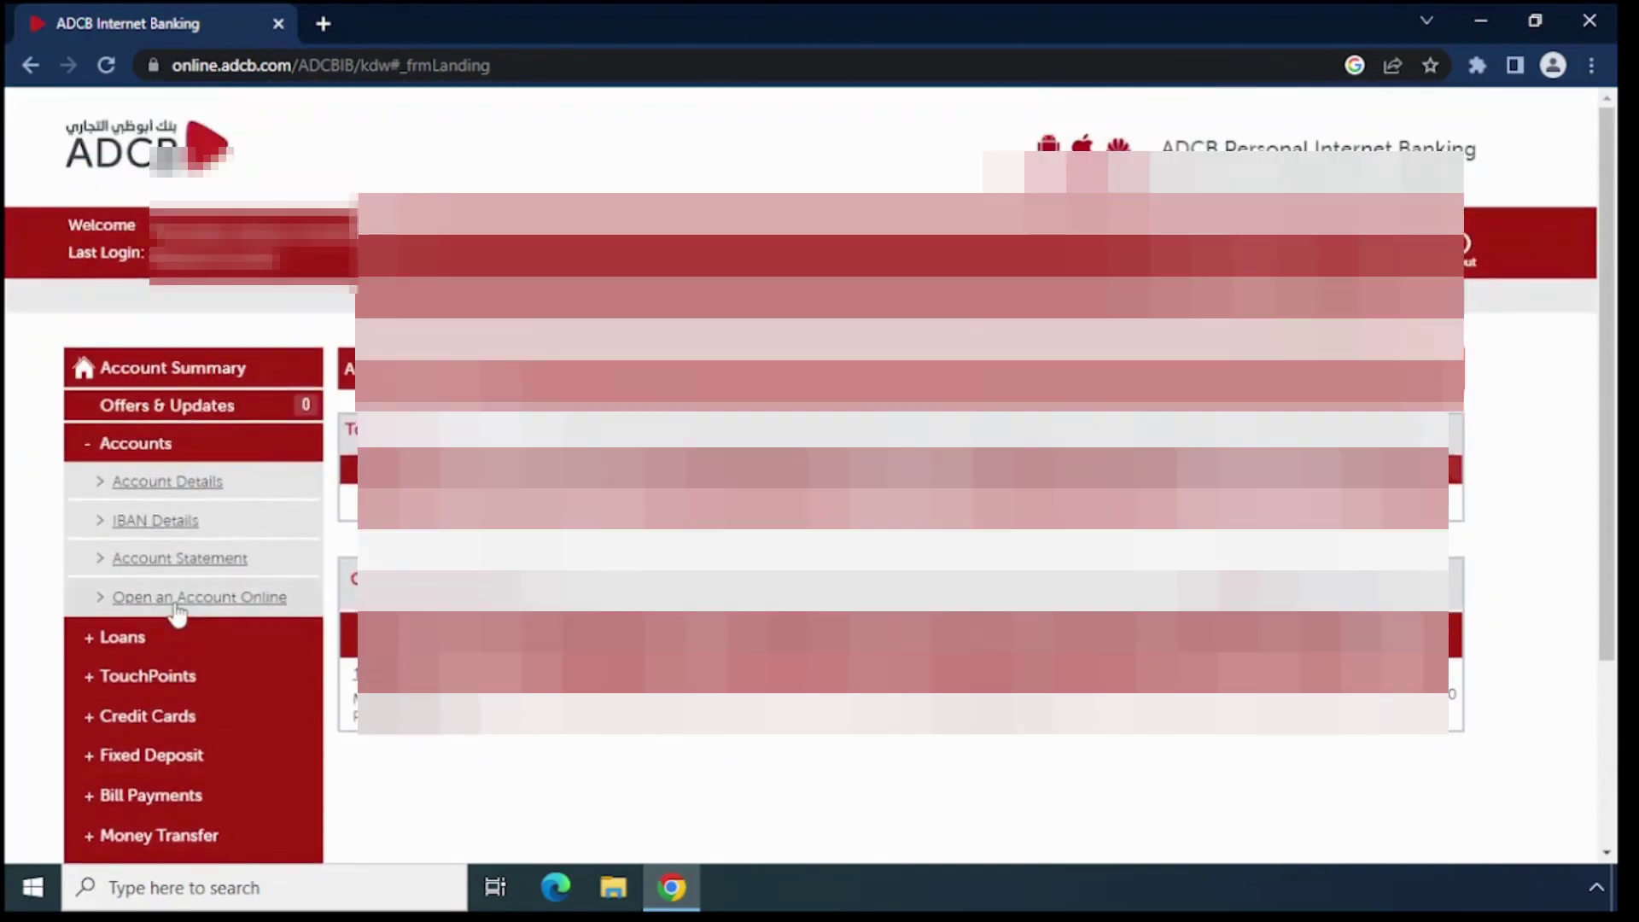